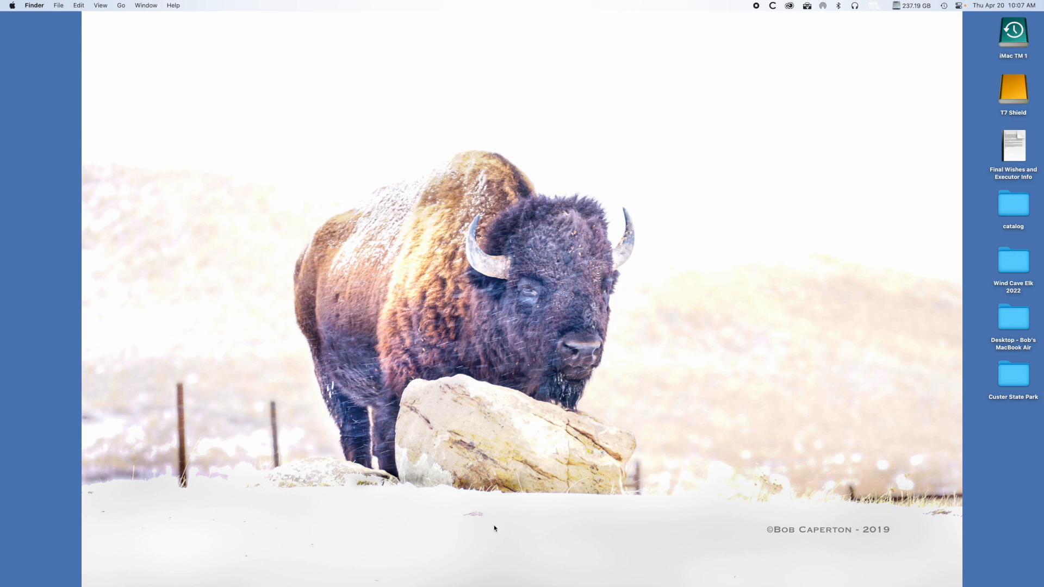
Switch to Photoshop and bring up the Bison and Coyote WCNP 2 - DS.tif image from among the open documents.
mouse_move(681, 583)
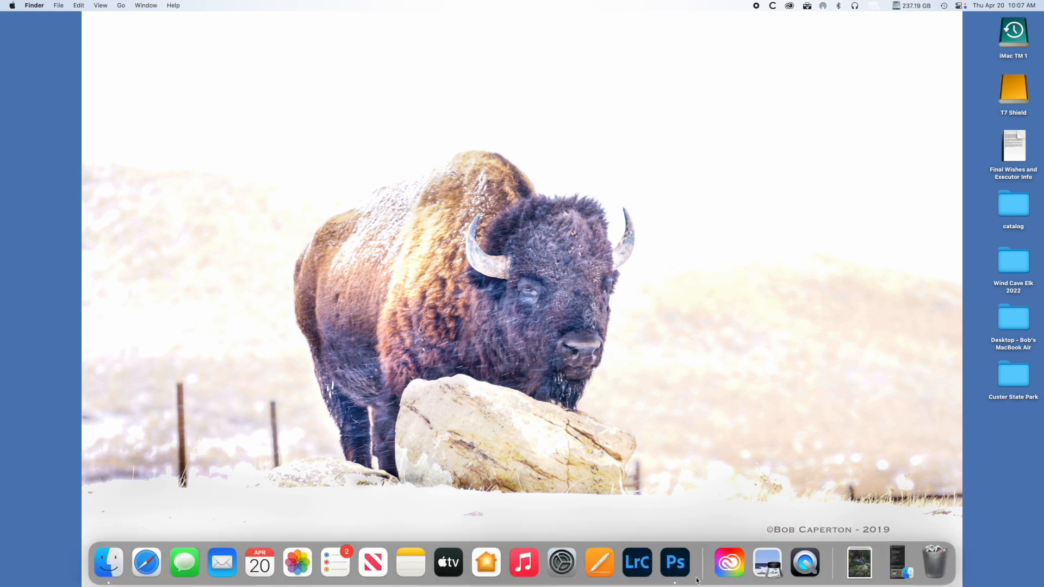
click(675, 565)
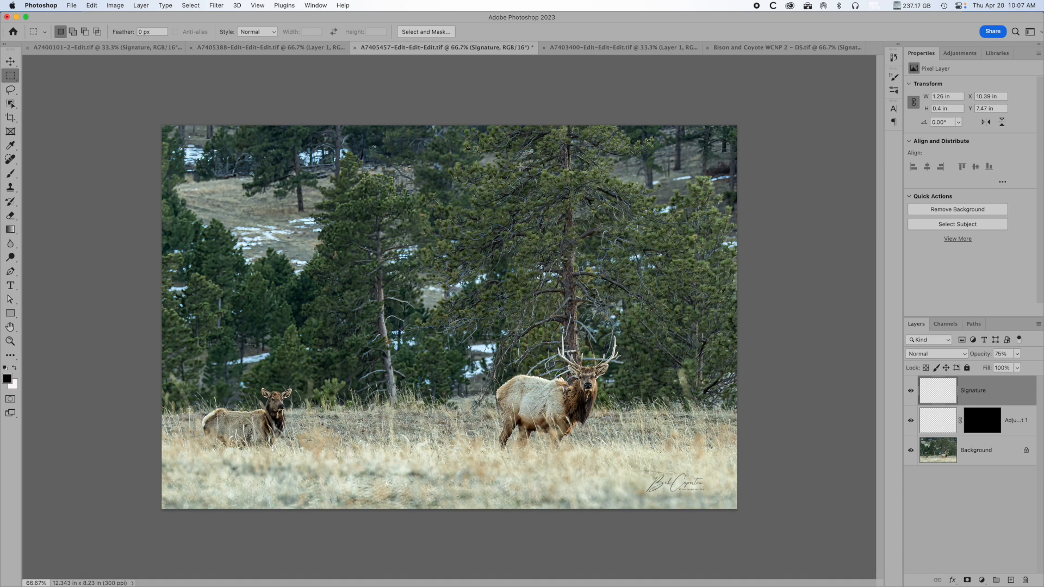
click(322, 48)
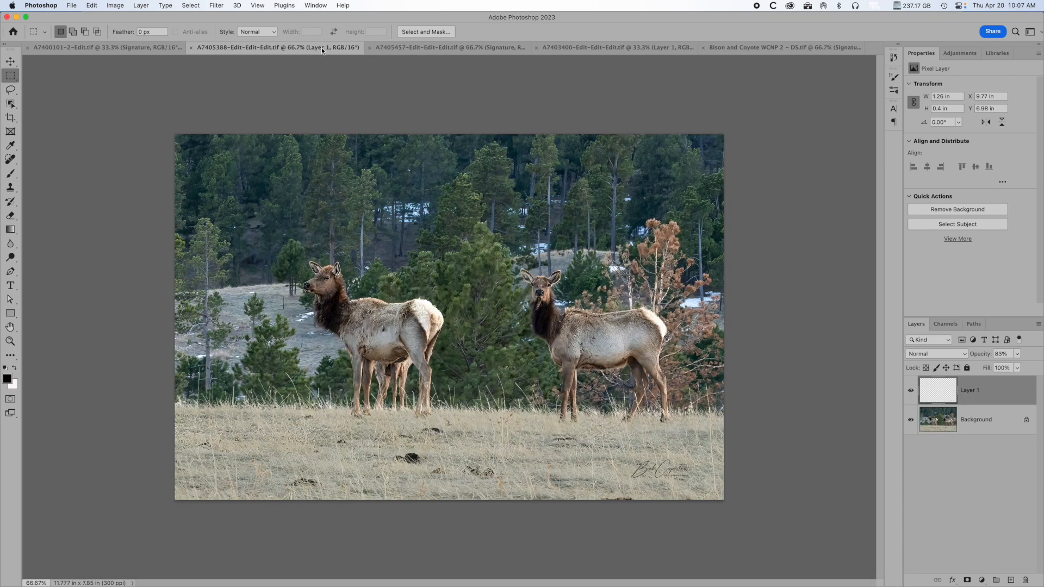
click(505, 50)
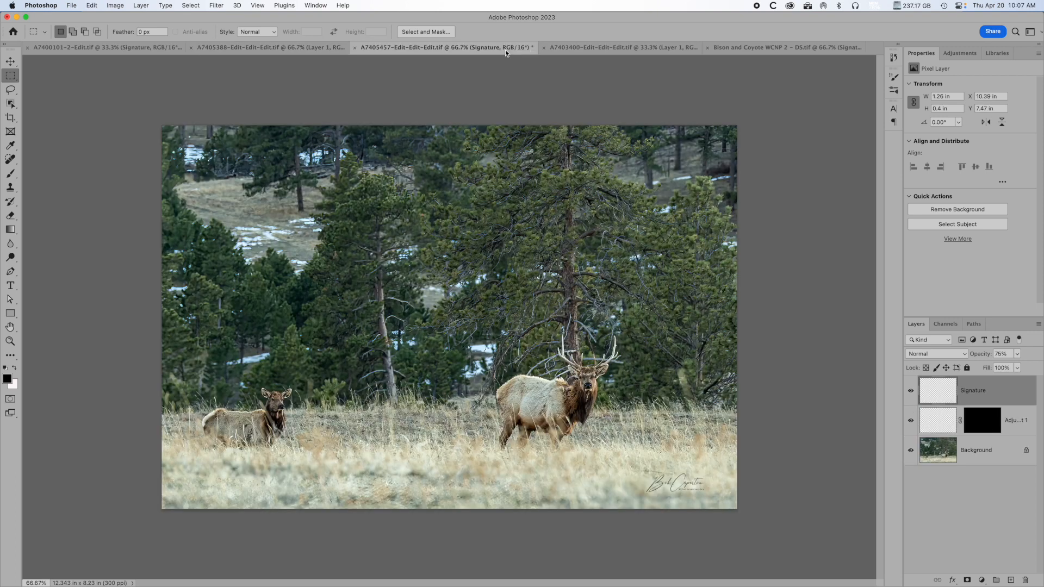
click(574, 49)
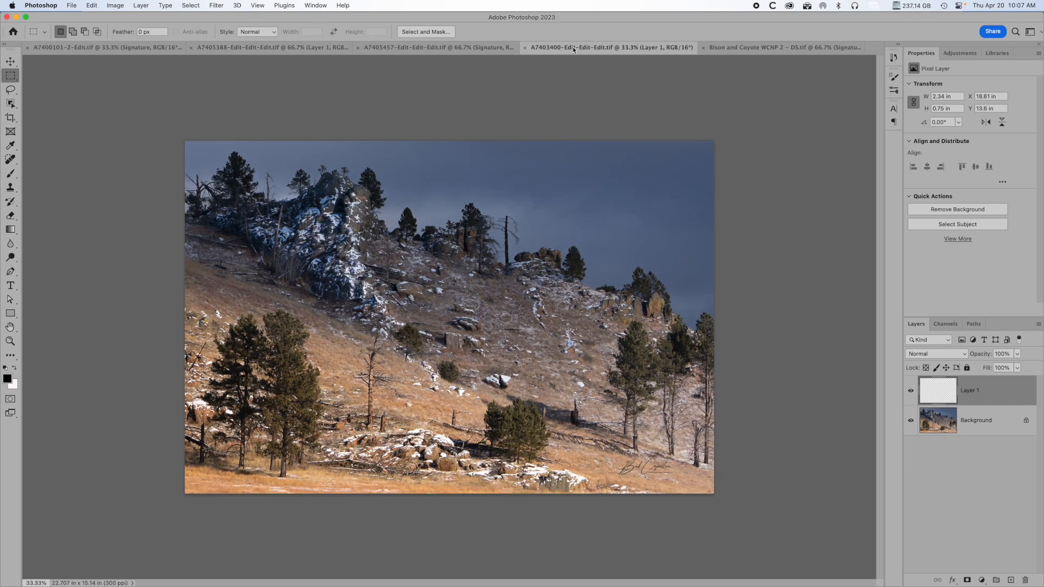
click(737, 49)
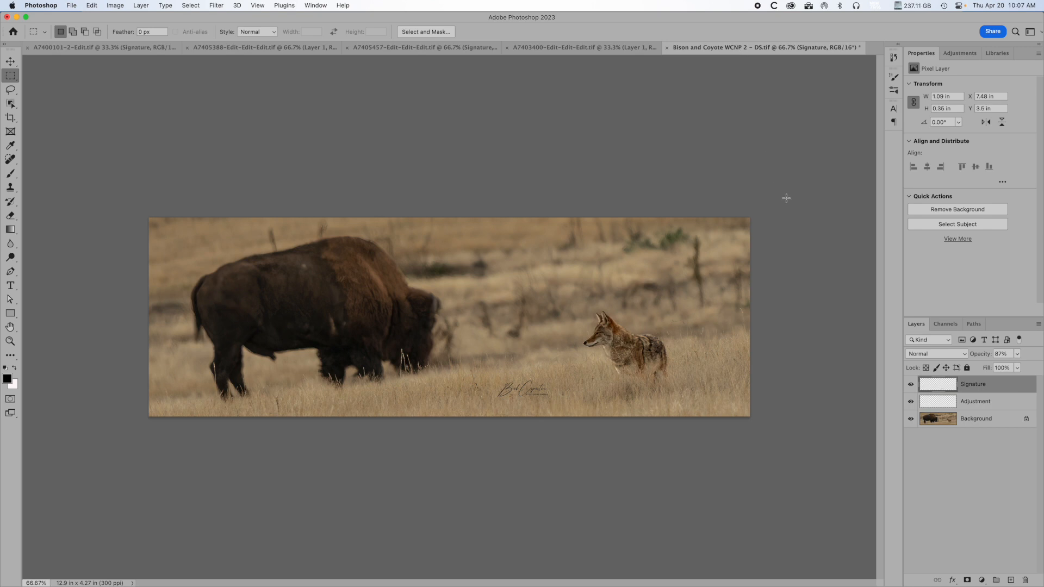
Swap the foreground and background colours and restore the black foreground with white background.
click(15, 368)
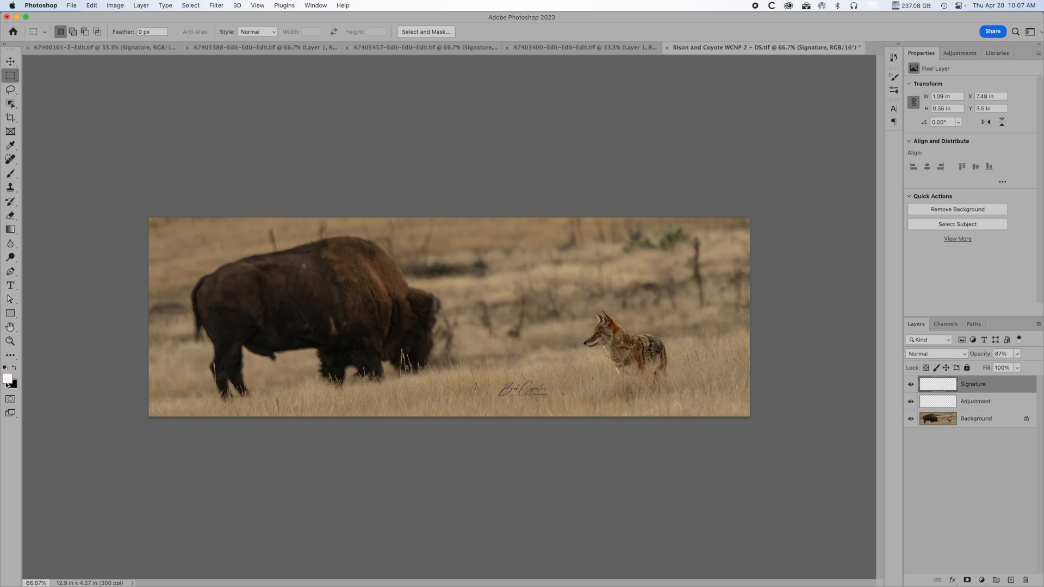
click(17, 371)
Duplicate the Signature, Adjustment and Background layers together within the same document.
shift+click(1000, 422)
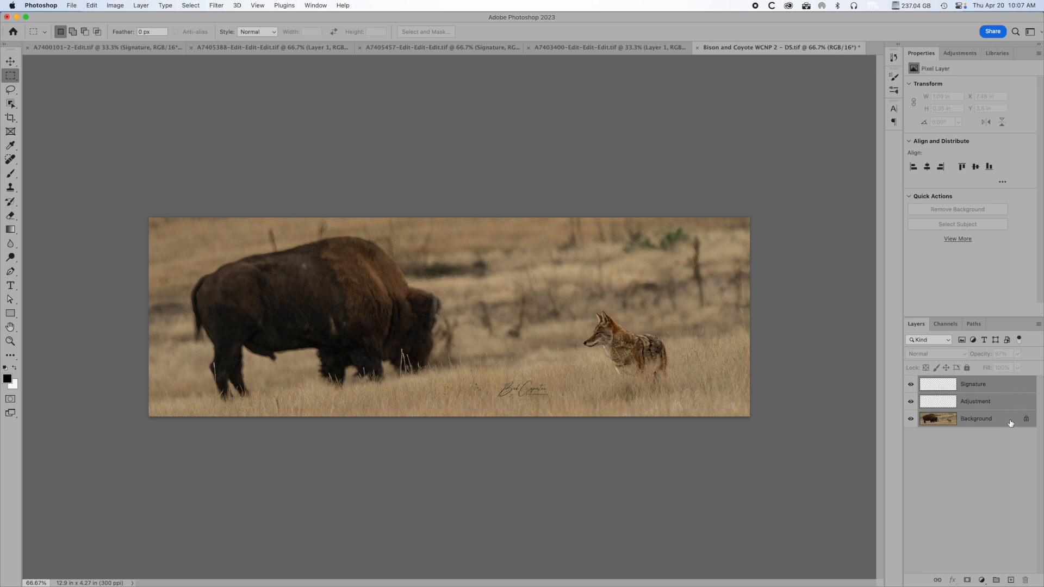
right_click(1011, 423)
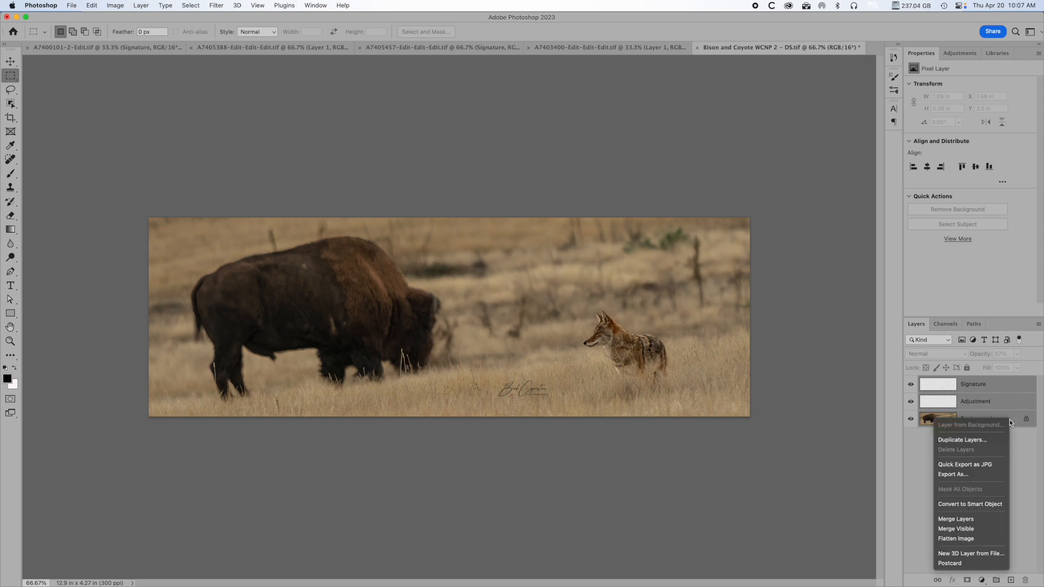
click(966, 443)
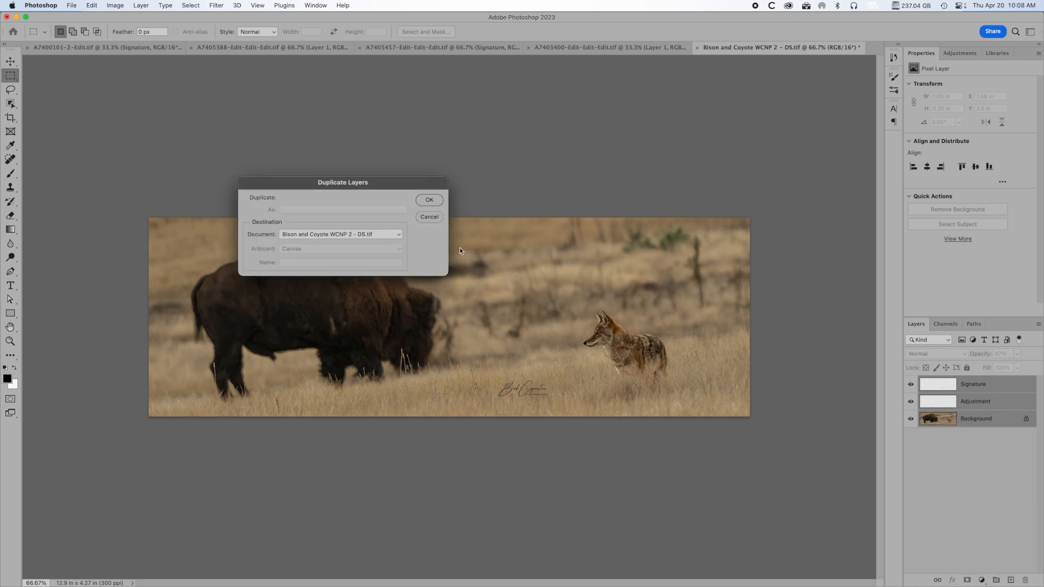
click(428, 201)
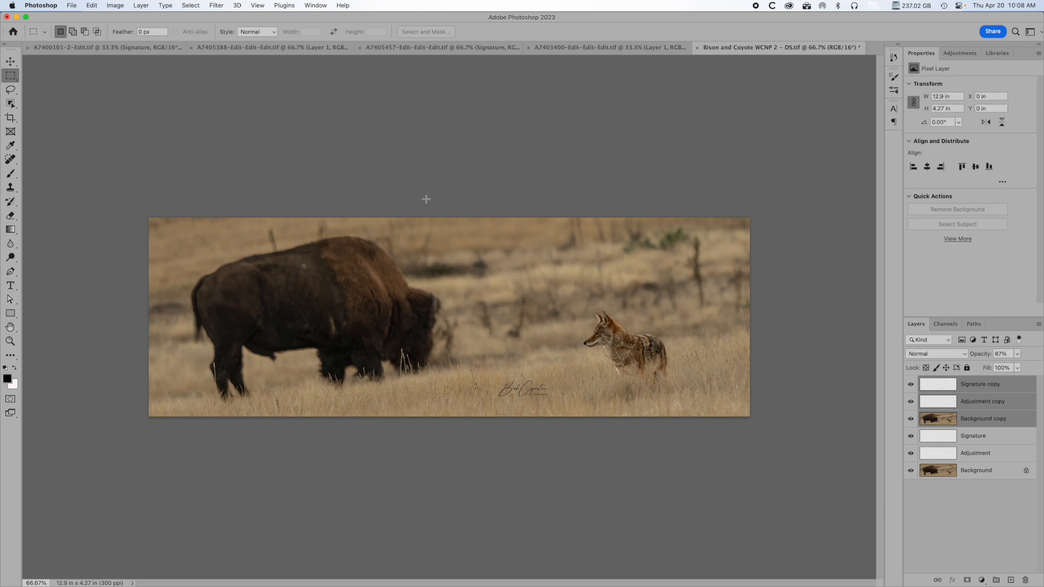
Group the three copied layers into a group named Drop Shadow with Normal blend mode.
right_click(1019, 388)
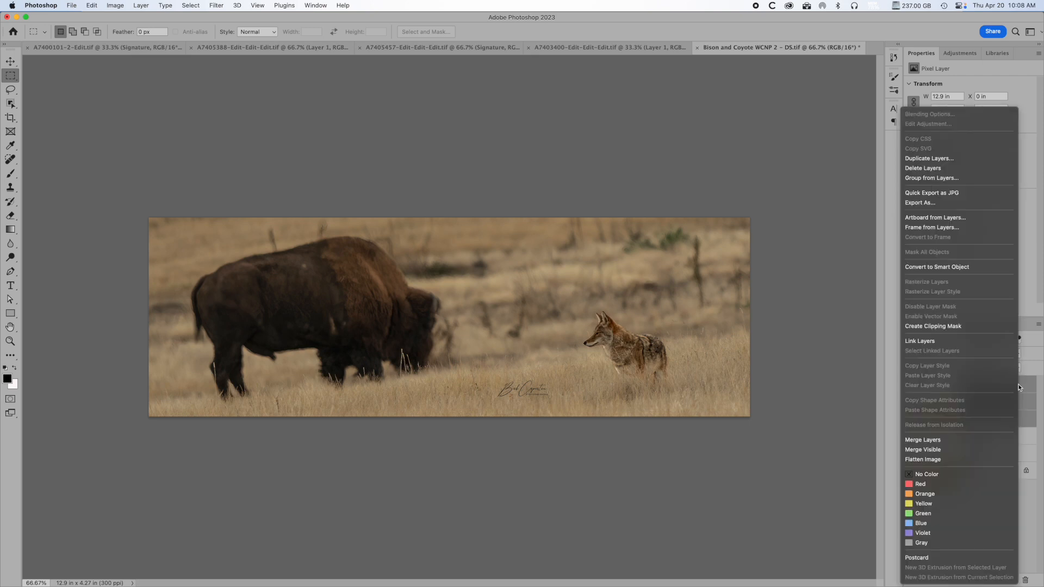
click(967, 181)
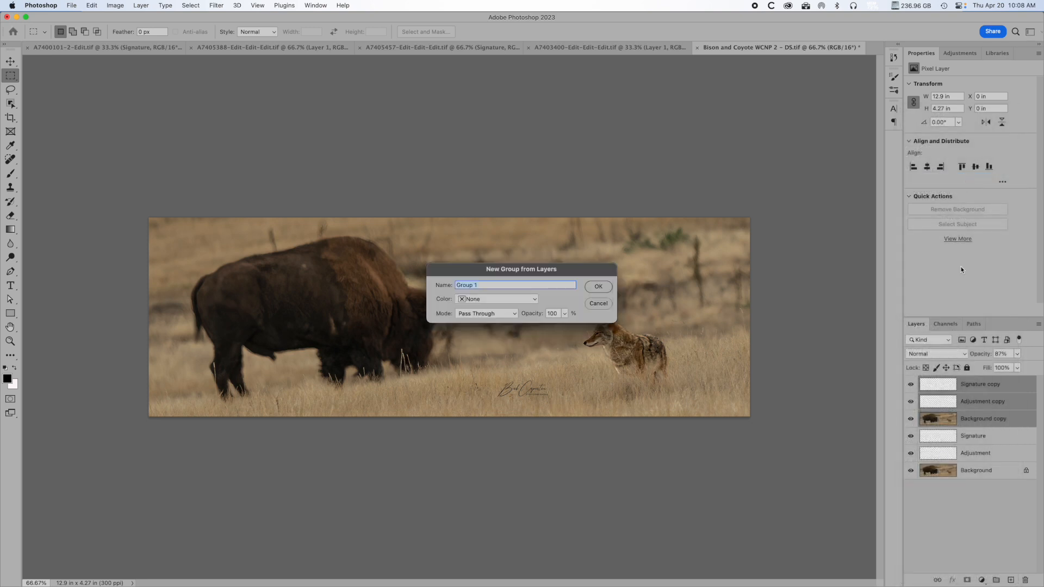
text(Drop Shadow)
click(513, 313)
click(482, 329)
click(599, 290)
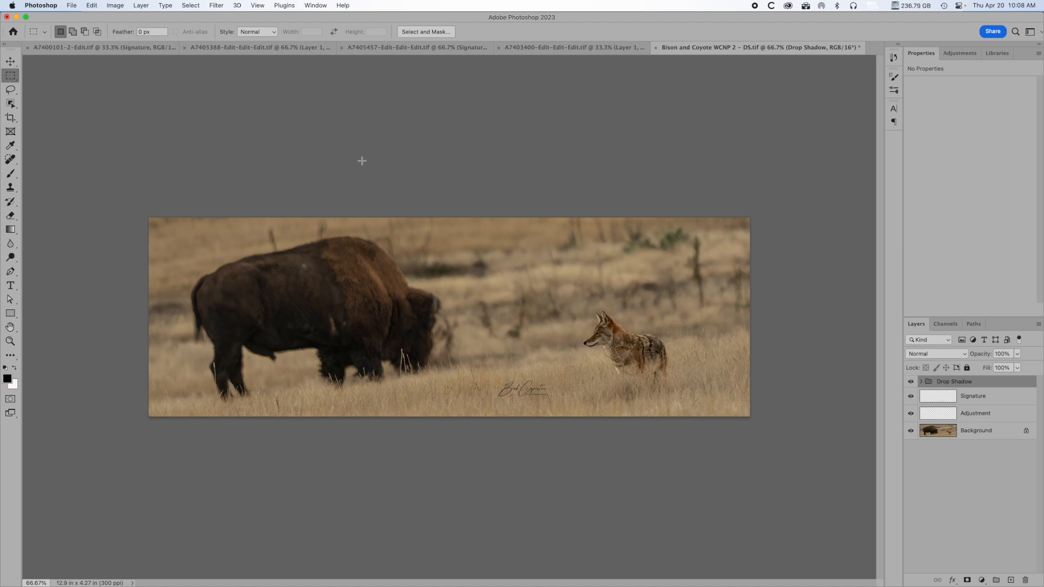
Extend the canvas by a relative 0.75 inches in width and height, centred, with a white extension colour.
click(116, 7)
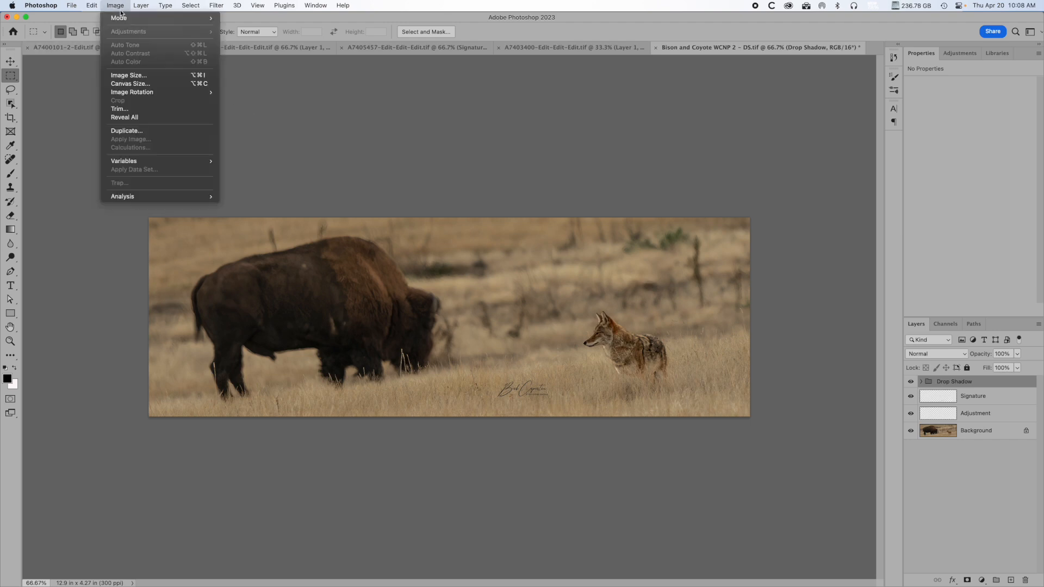
click(161, 86)
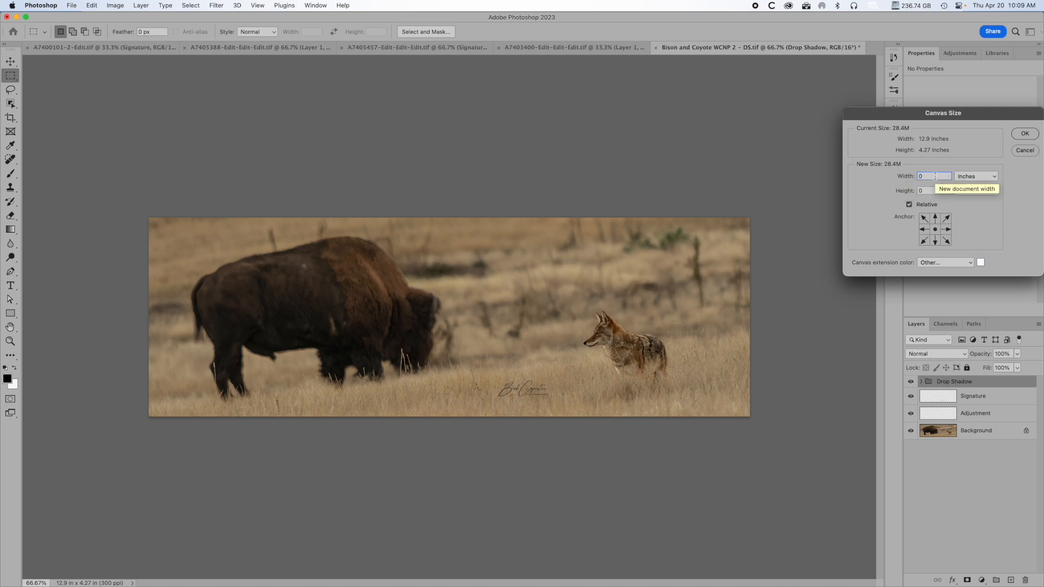
key(Tab)
text(0.75)
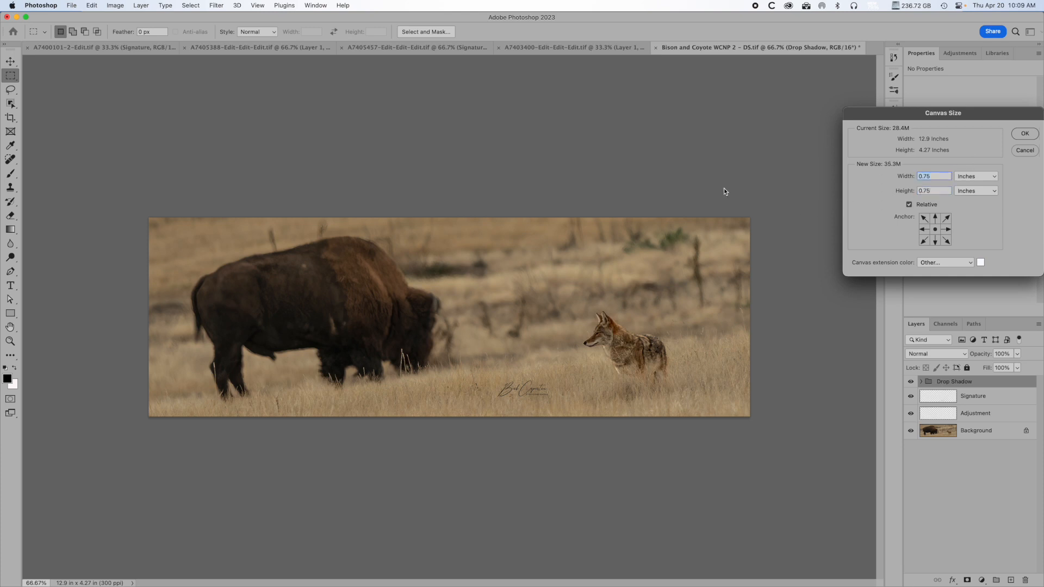
click(1022, 138)
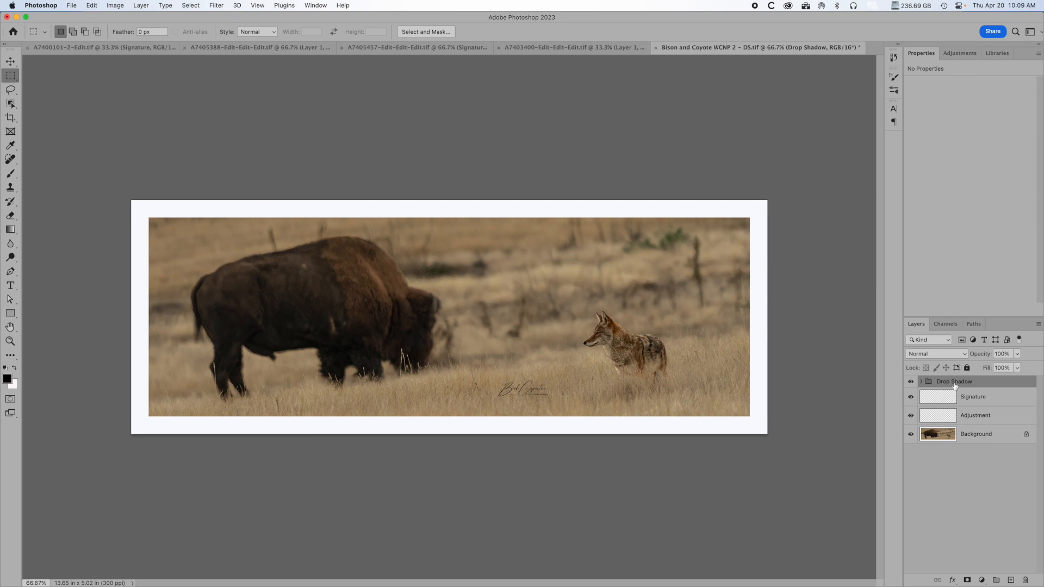
Add a Drop Shadow effect to the Drop Shadow group through its layer style.
double_click(1007, 386)
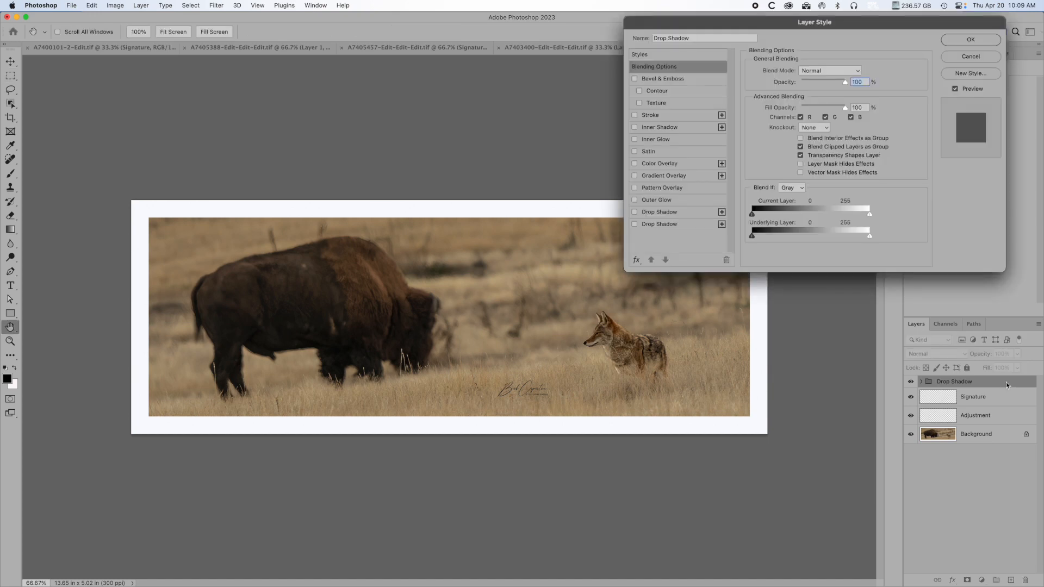
click(663, 227)
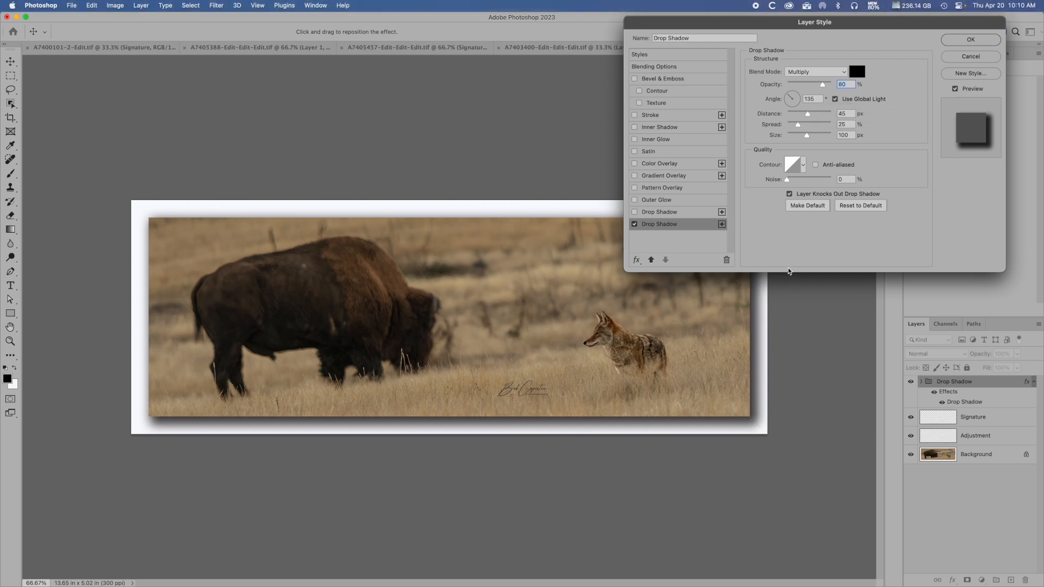
Try a shadow light angle of 30° and set the angle back to 135°.
click(817, 99)
text(30)
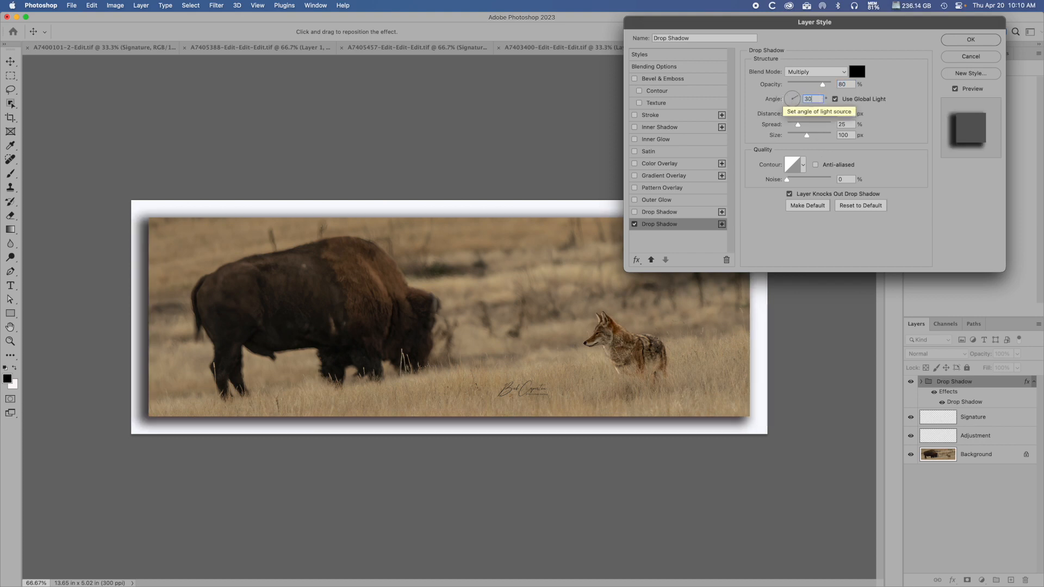
key(Tab)
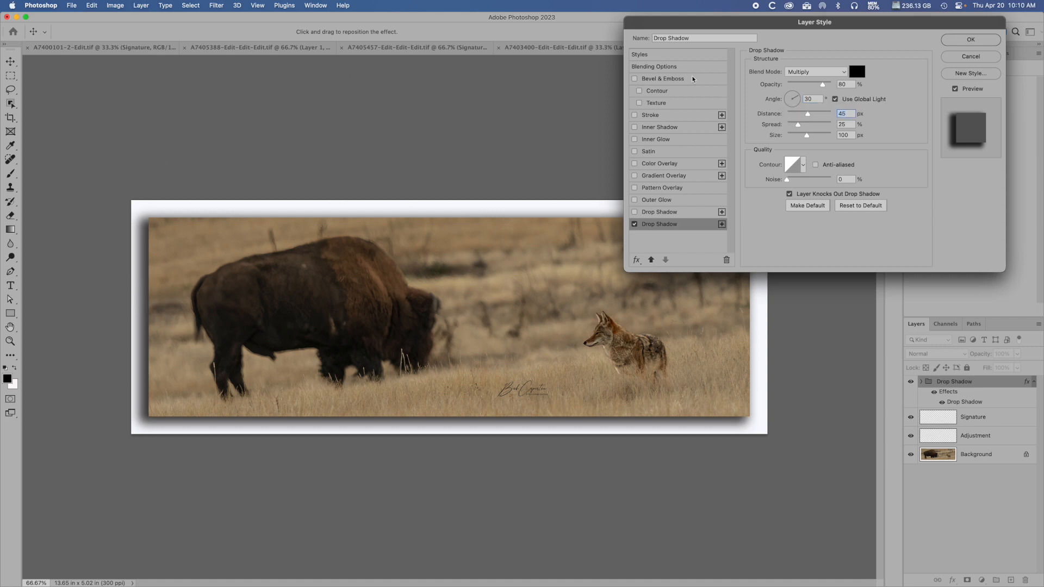
text(135)
key(Tab)
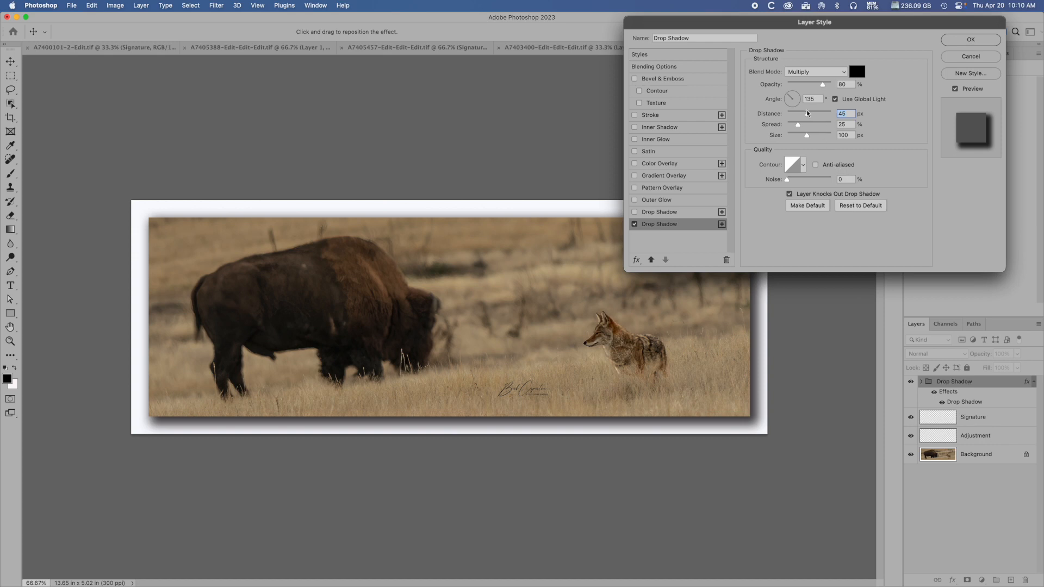
Adjust the drop shadow's distance, set its spread to 25% and apply the layer style.
mouse_move(808, 113)
mouse_down()
mouse_move(831, 119)
mouse_move(714, 123)
mouse_move(848, 130)
mouse_move(809, 125)
mouse_up()
key(Tab)
mouse_move(798, 126)
mouse_down()
mouse_move(827, 140)
mouse_move(797, 128)
mouse_up()
text(25)
key(Tab)
click(972, 40)
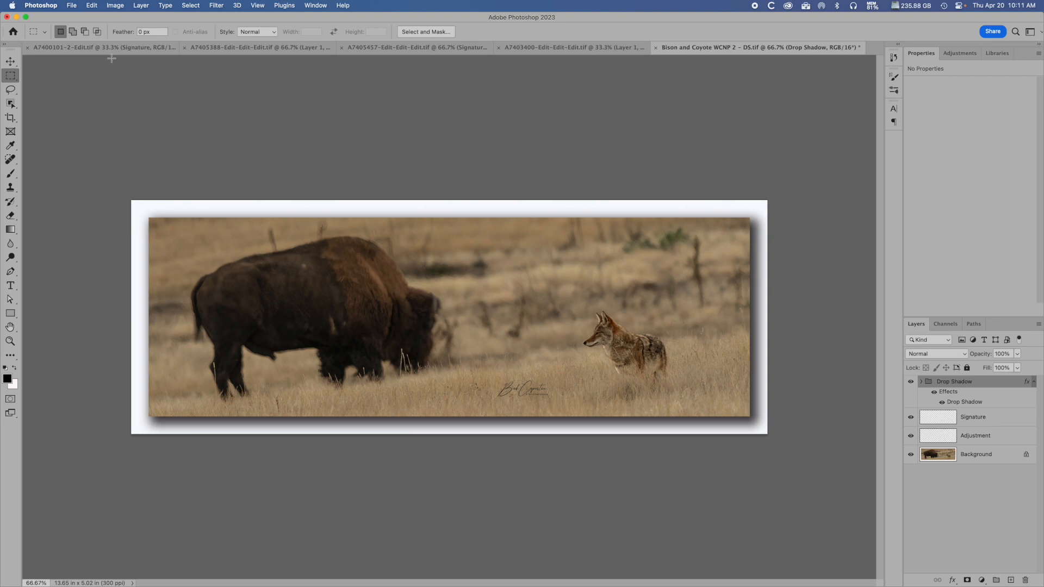
Start saving the document under a new name, Bison and Coyote WCNP - DS.tif, in TIFF format.
click(73, 6)
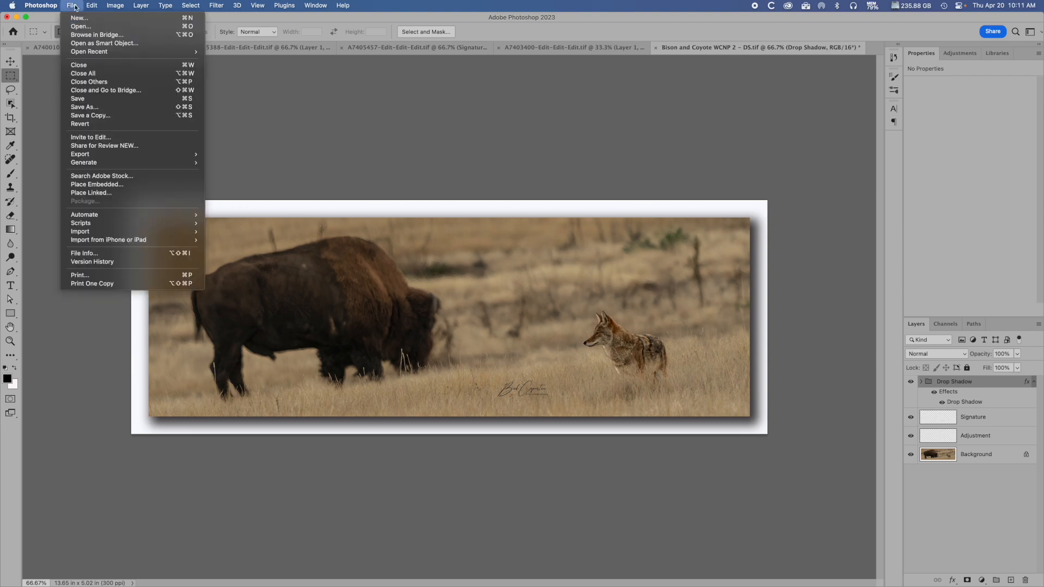
click(79, 107)
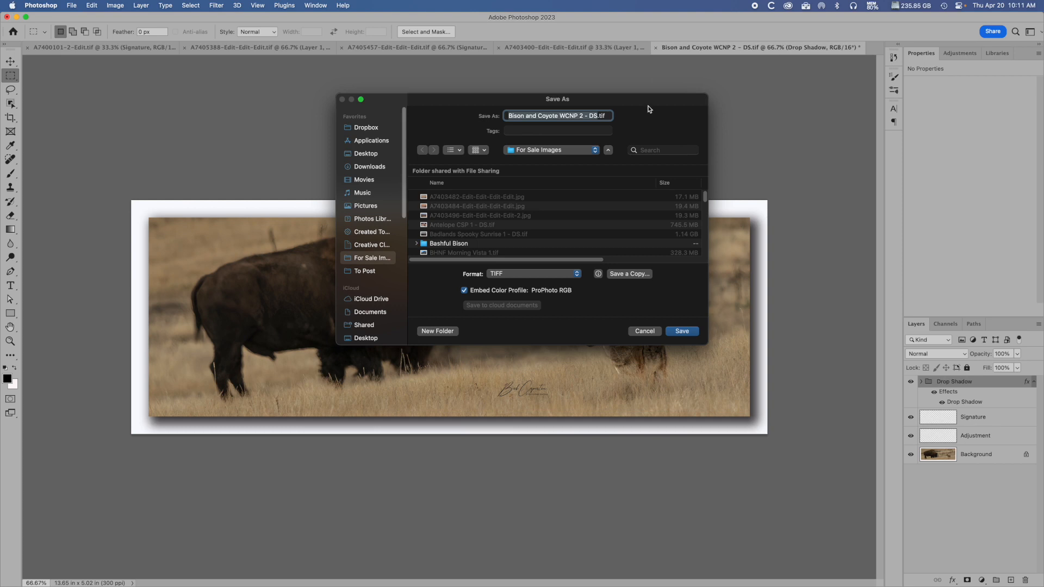
key(BackSpace)
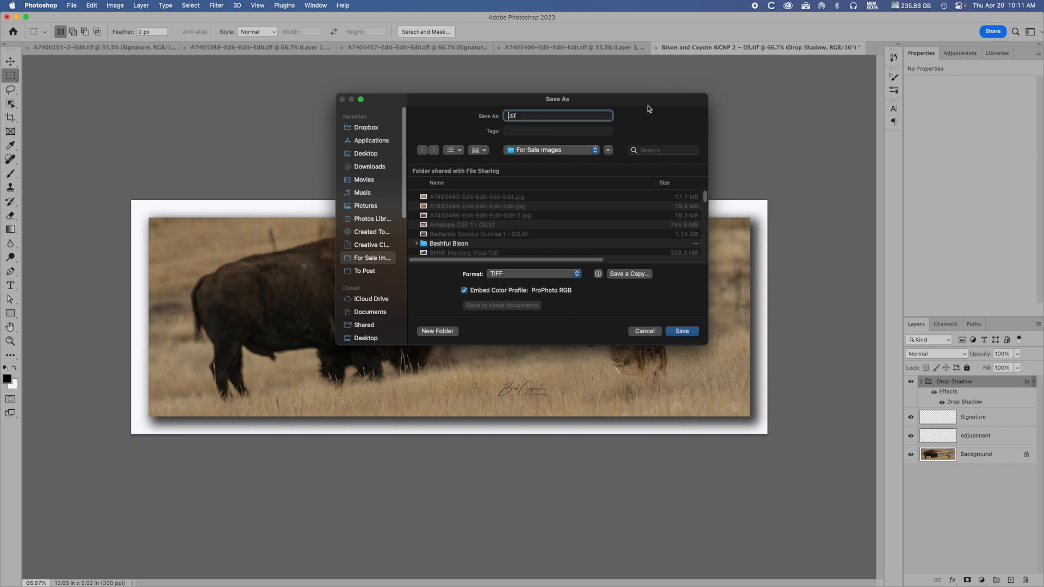
text(Bison and Coyot)
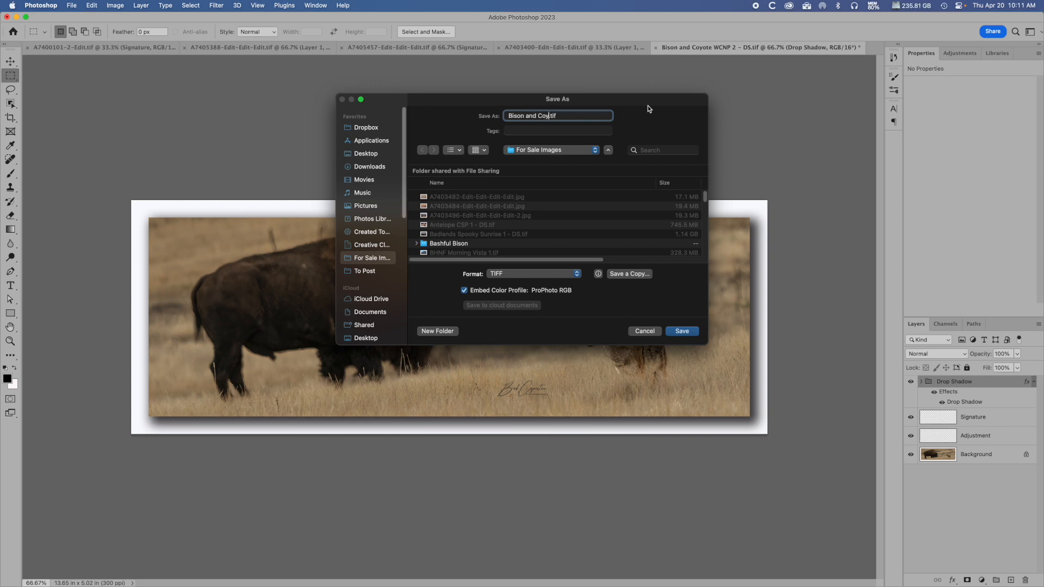
text(e WCNP - )
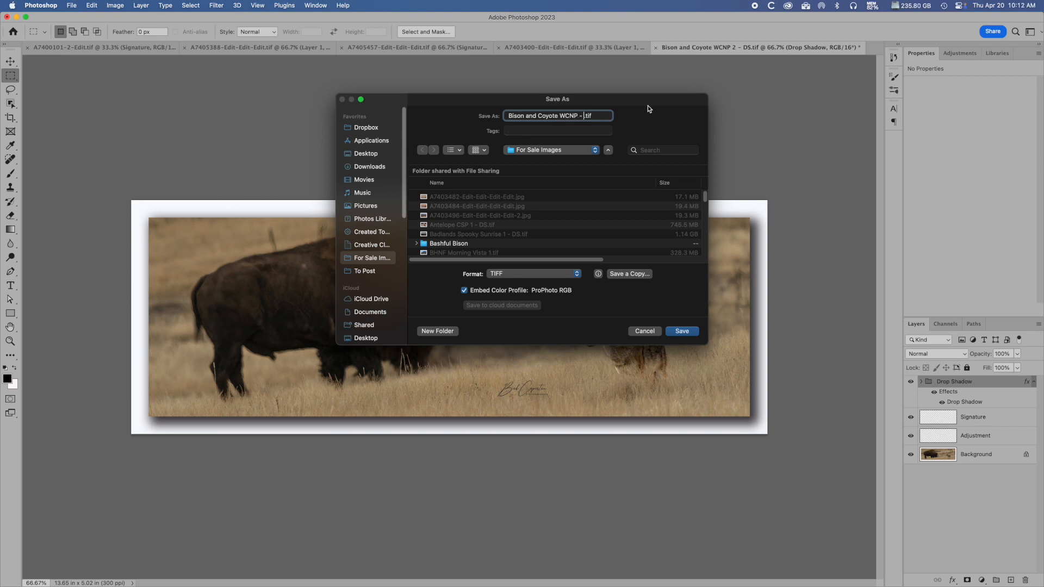
text(DS)
Choose the For Sale Images folder as the destination and save the TIFF file there.
click(373, 207)
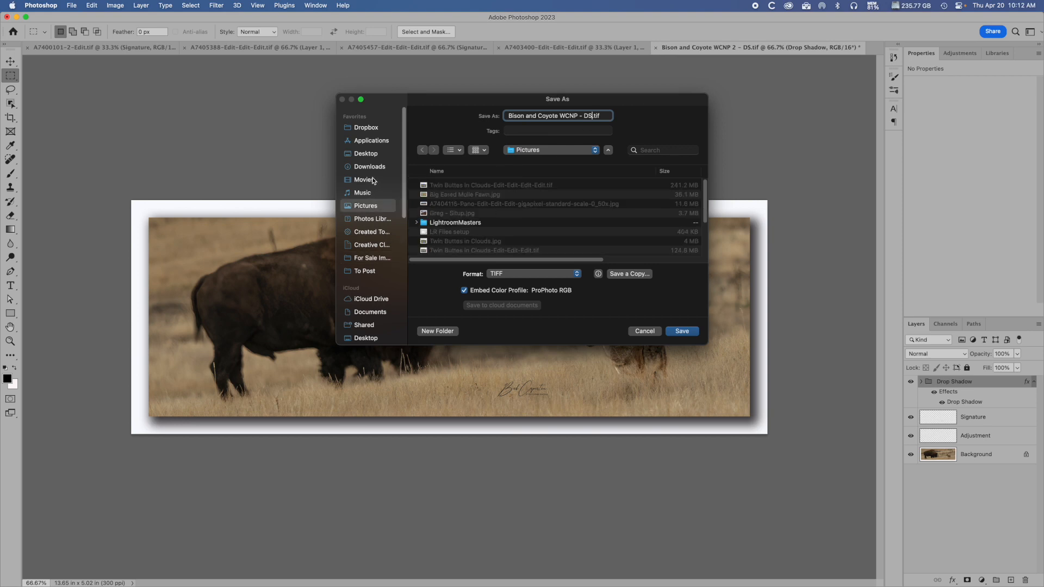
click(374, 180)
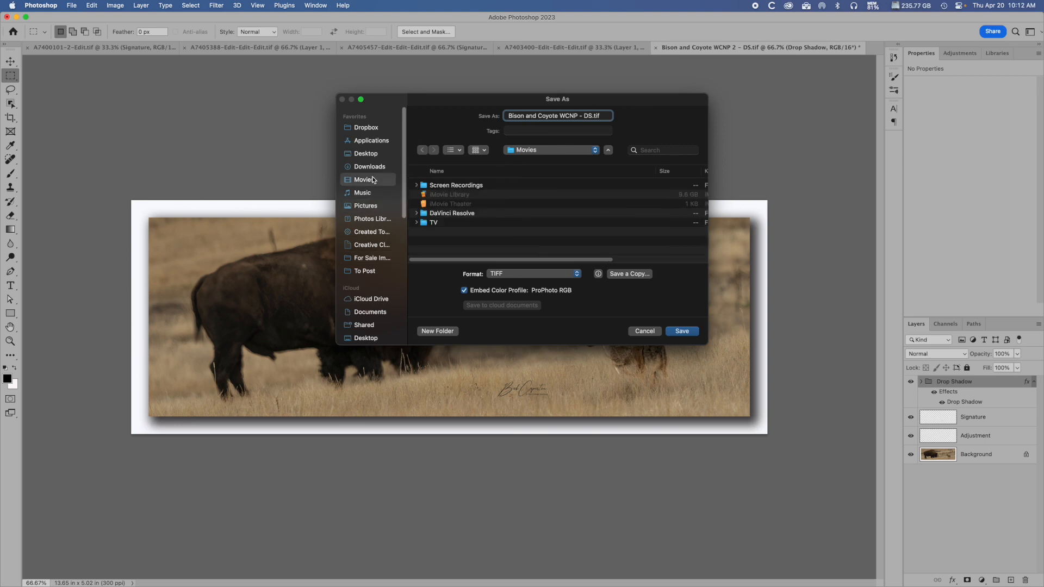
click(373, 260)
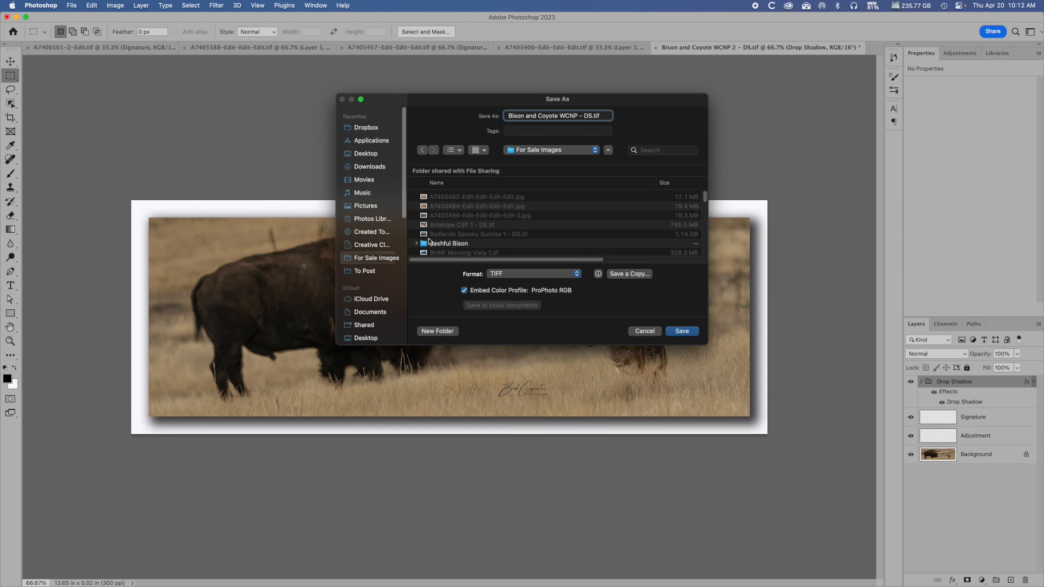
click(683, 332)
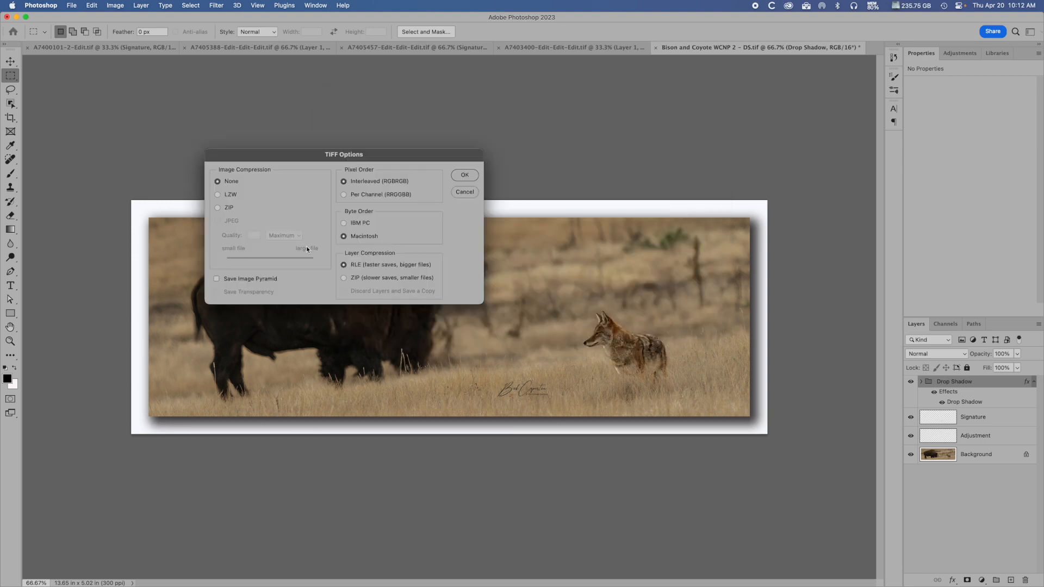
Try ZIP as the image compression for the TIFF file.
click(217, 209)
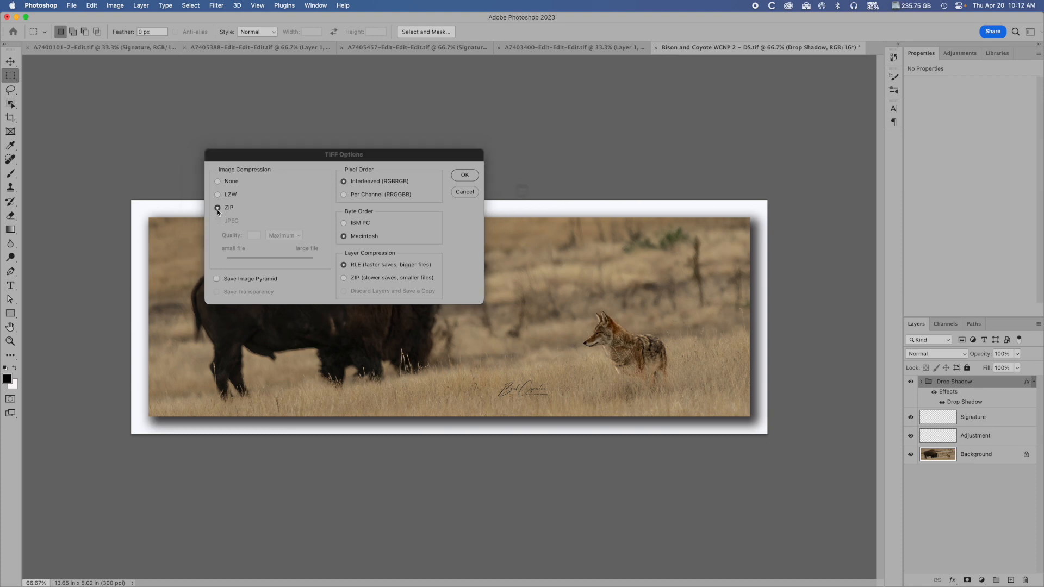
click(529, 231)
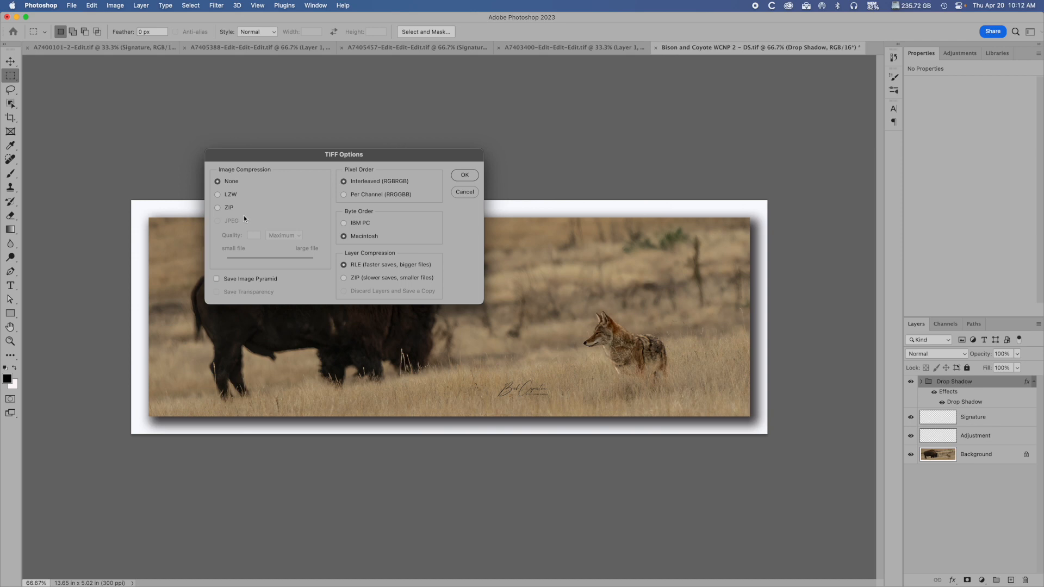
Finish saving the TIFF with no image compression, interleaved pixel order, Macintosh byte order and RLE layer compression.
click(464, 175)
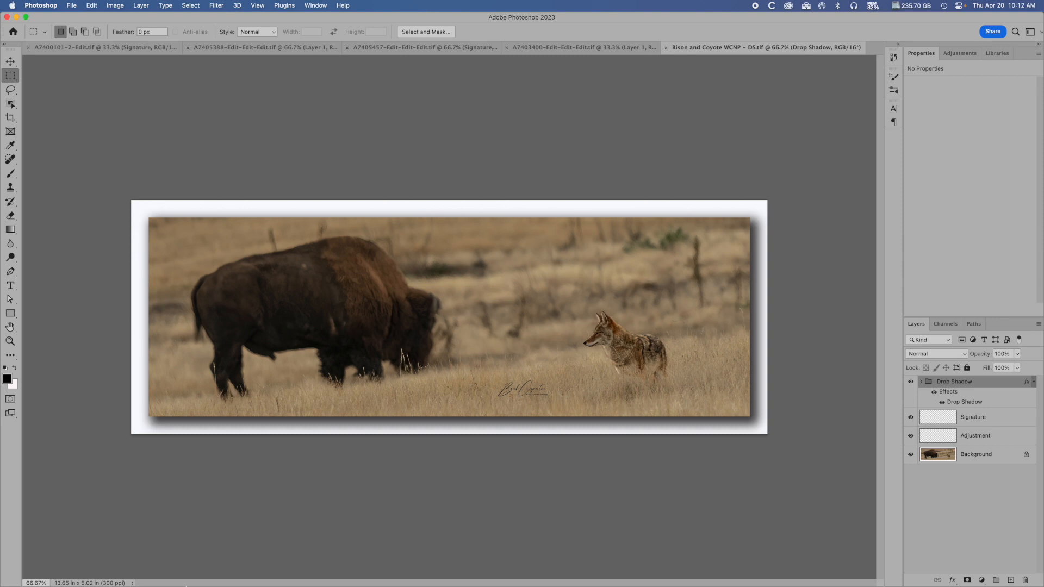
Switch to Finder, sort the For Sale Images folder by date created and open Bison and Coyote WCNP - DS.tif for viewing.
mouse_move(213, 582)
click(109, 562)
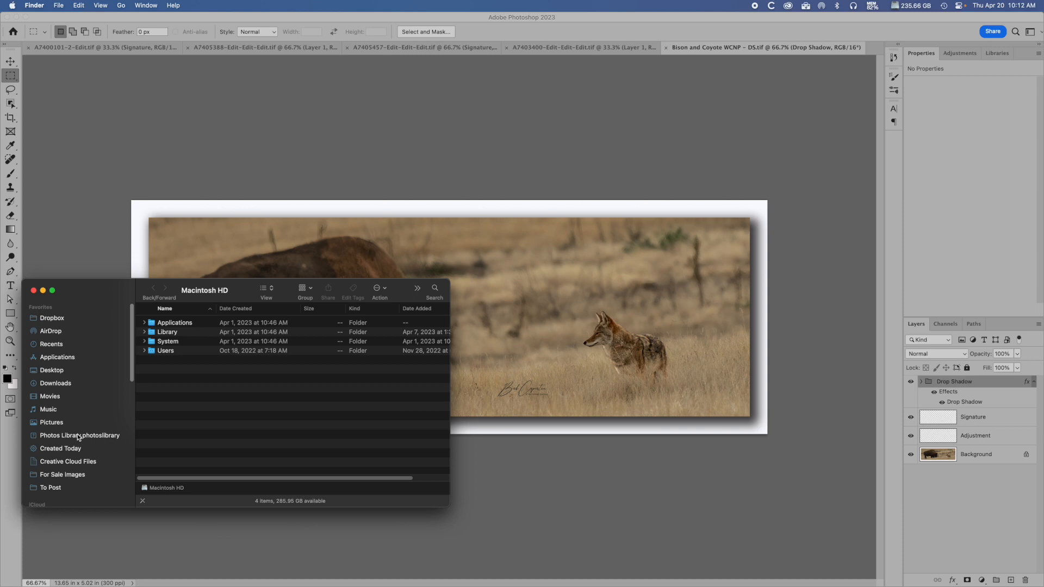
click(74, 475)
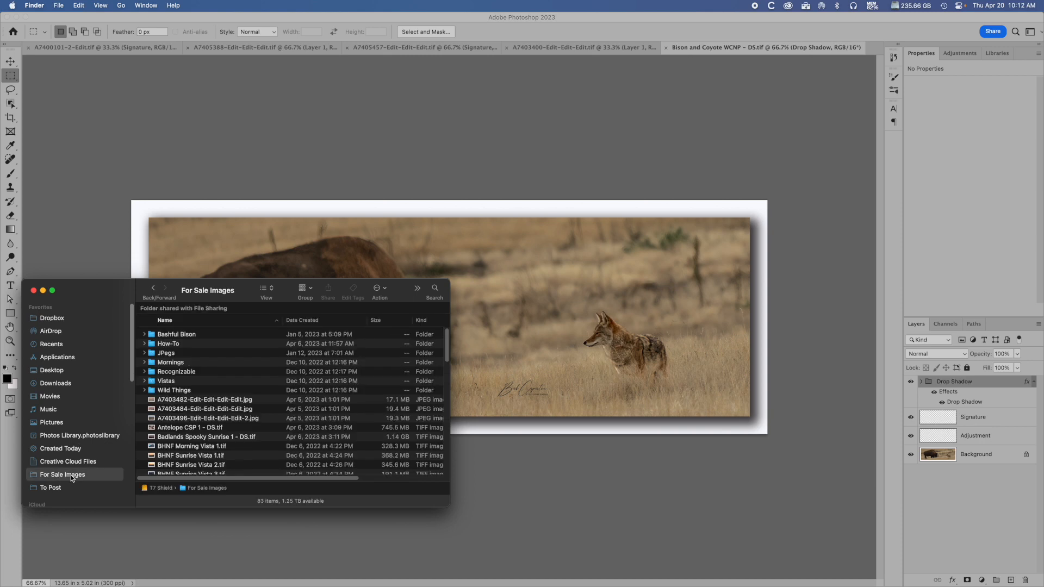
click(308, 321)
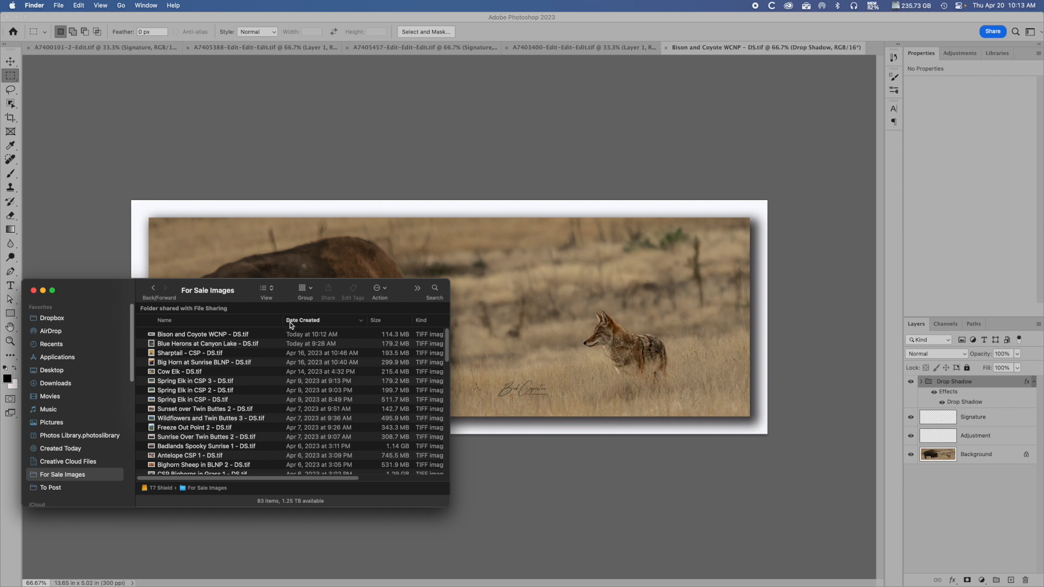
click(153, 335)
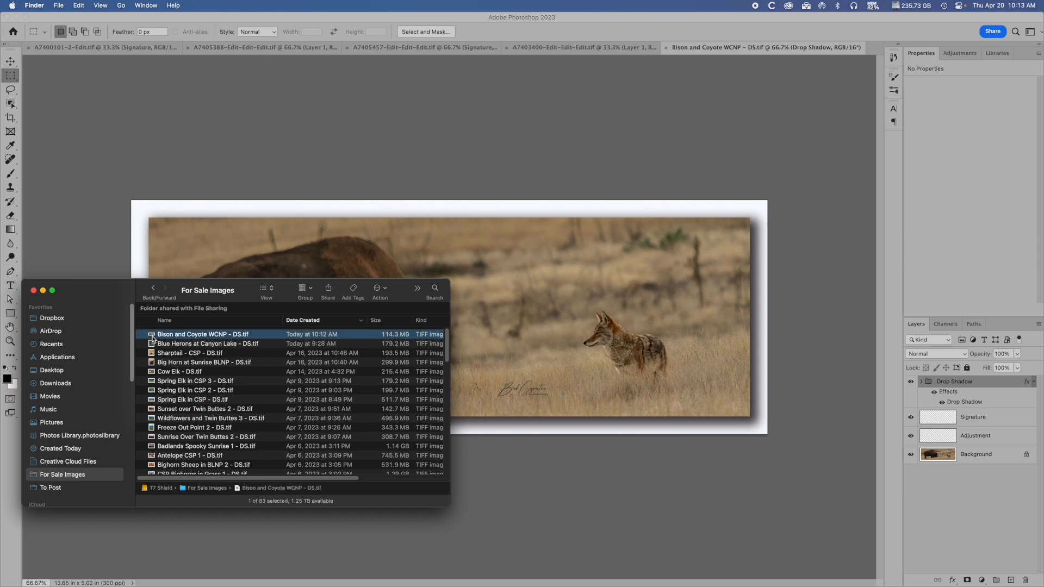
double_click(153, 337)
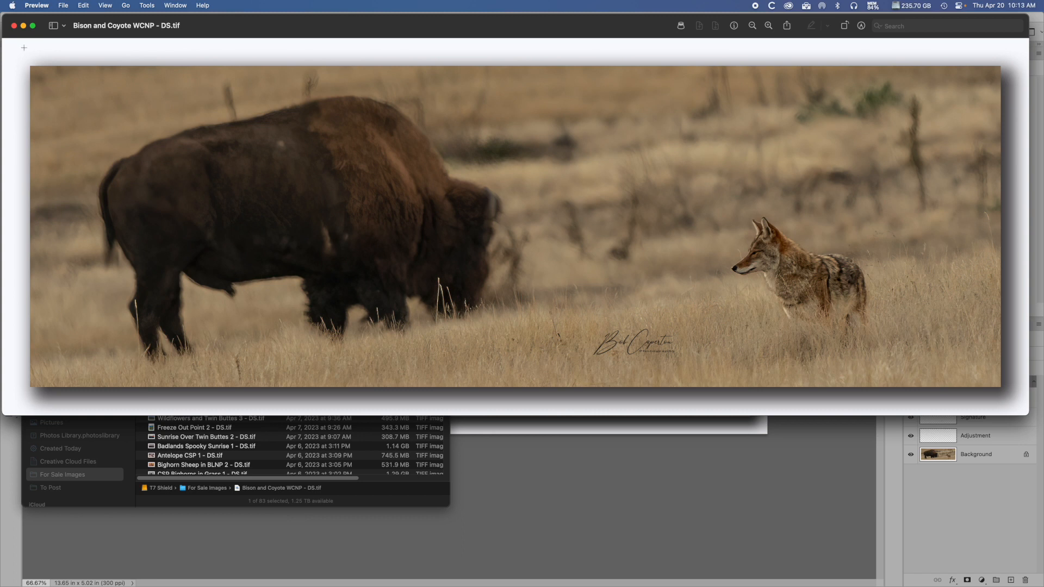
Close the image, quit Preview and close the Finder window to return to the Photoshop document.
click(14, 26)
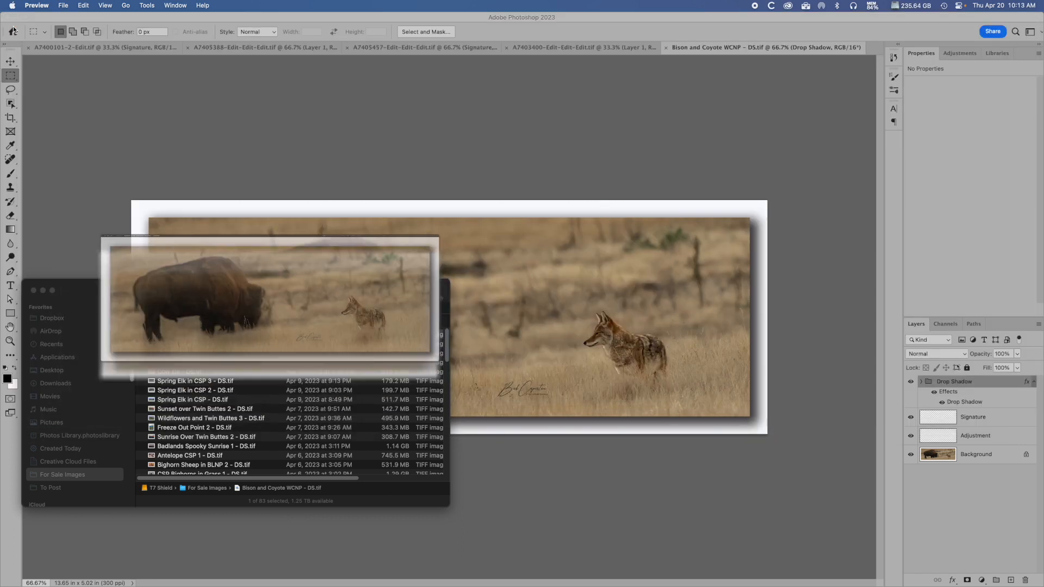
click(36, 5)
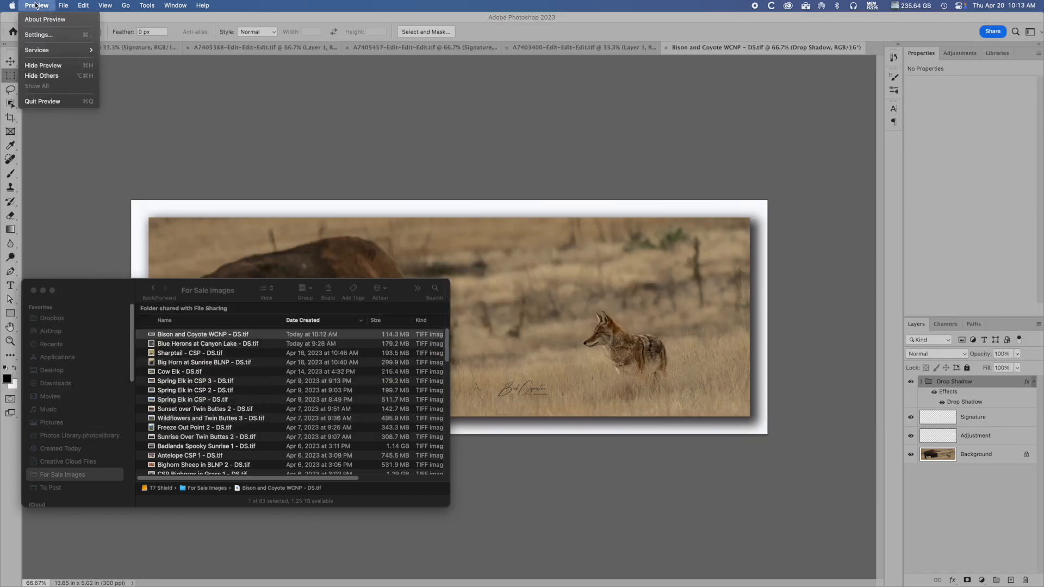
click(49, 102)
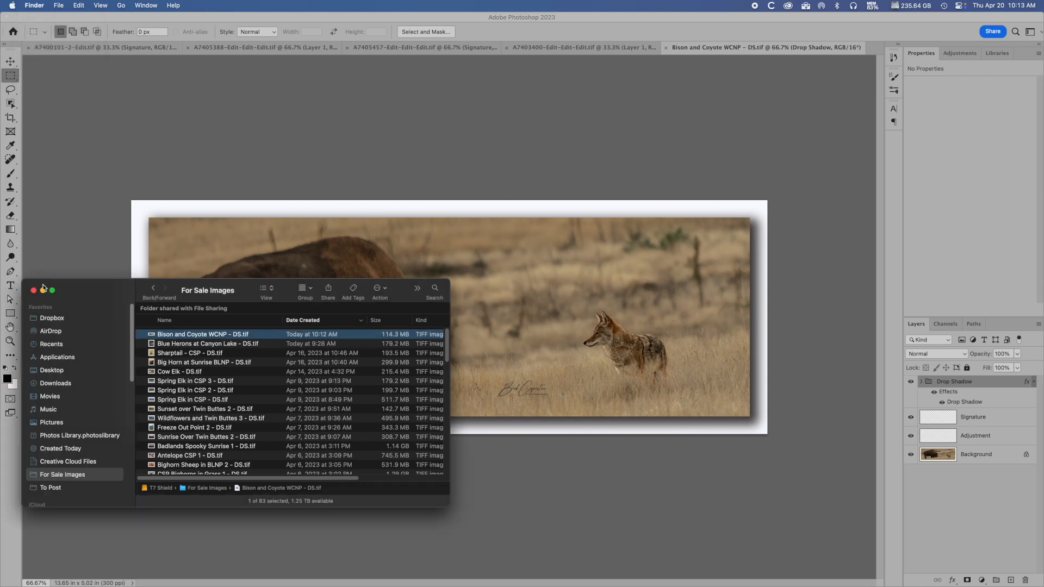
click(33, 291)
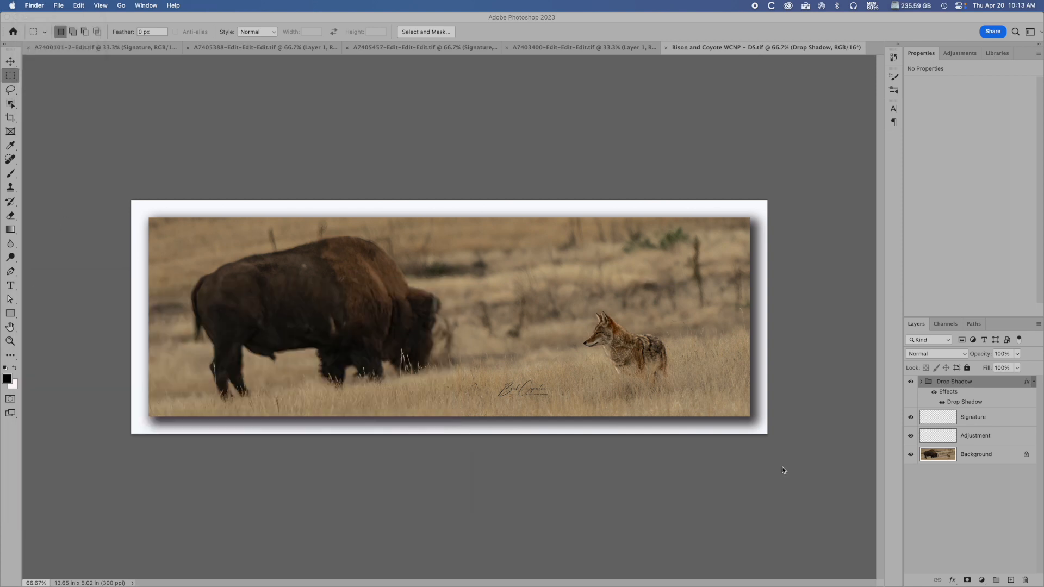